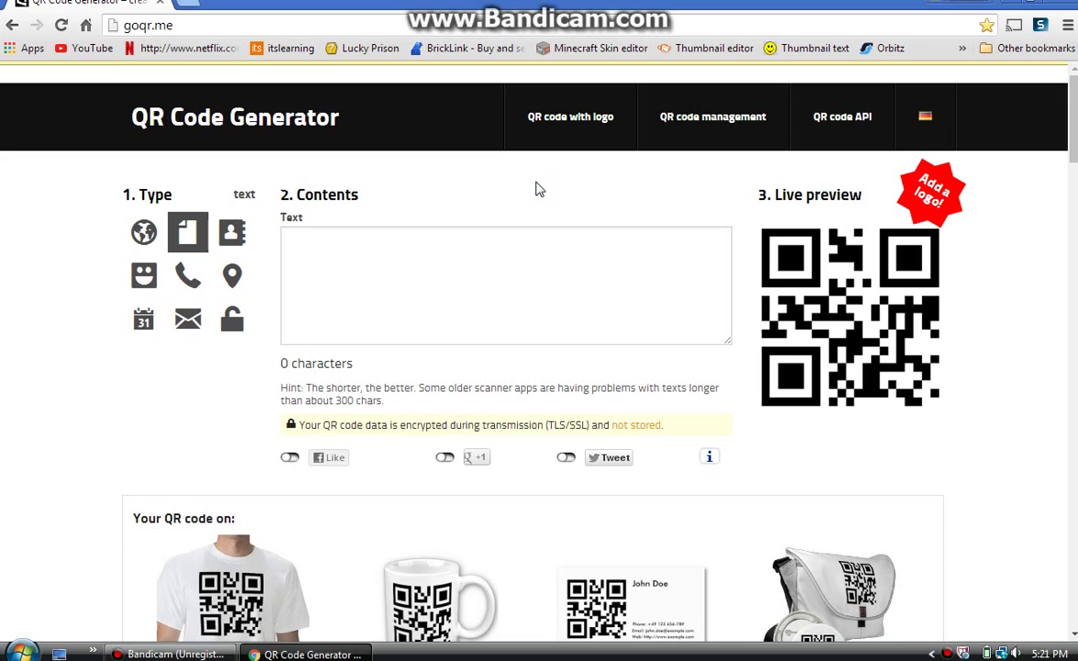
Toggle the developer tools, type 'Airplane' into the Text box, then erase it.
key("F12")
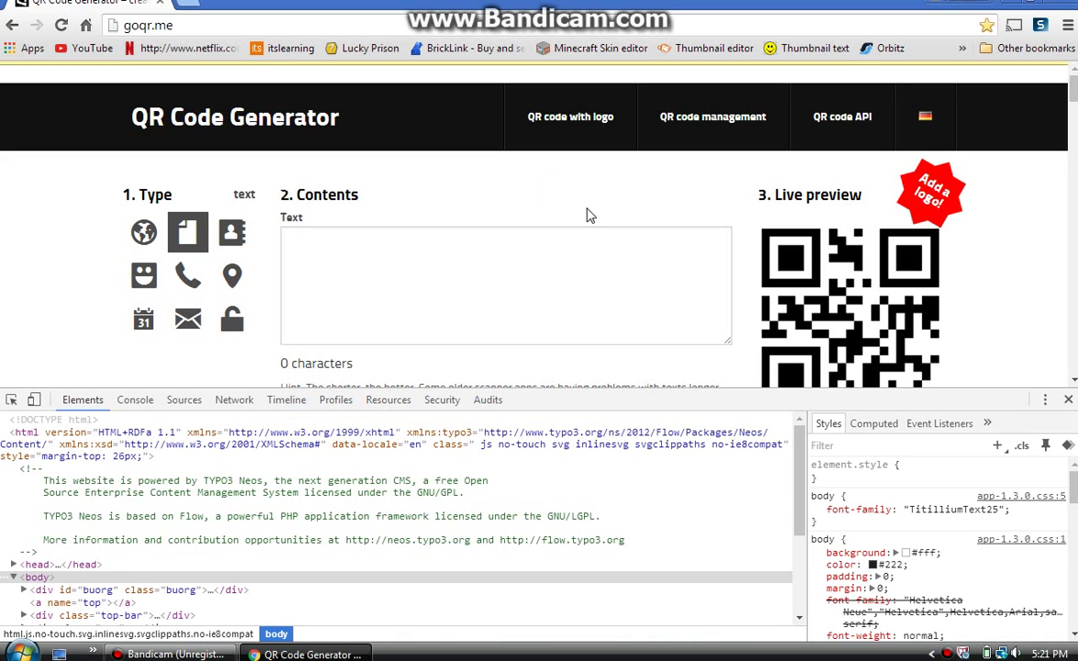
left_click(1068, 401)
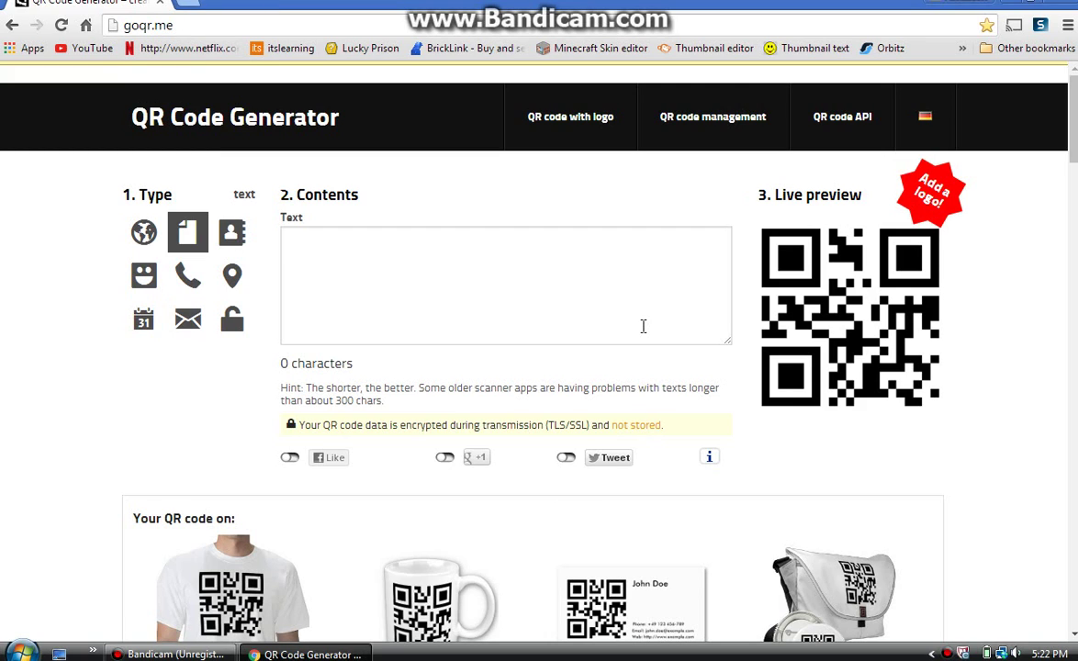
left_click(671, 277)
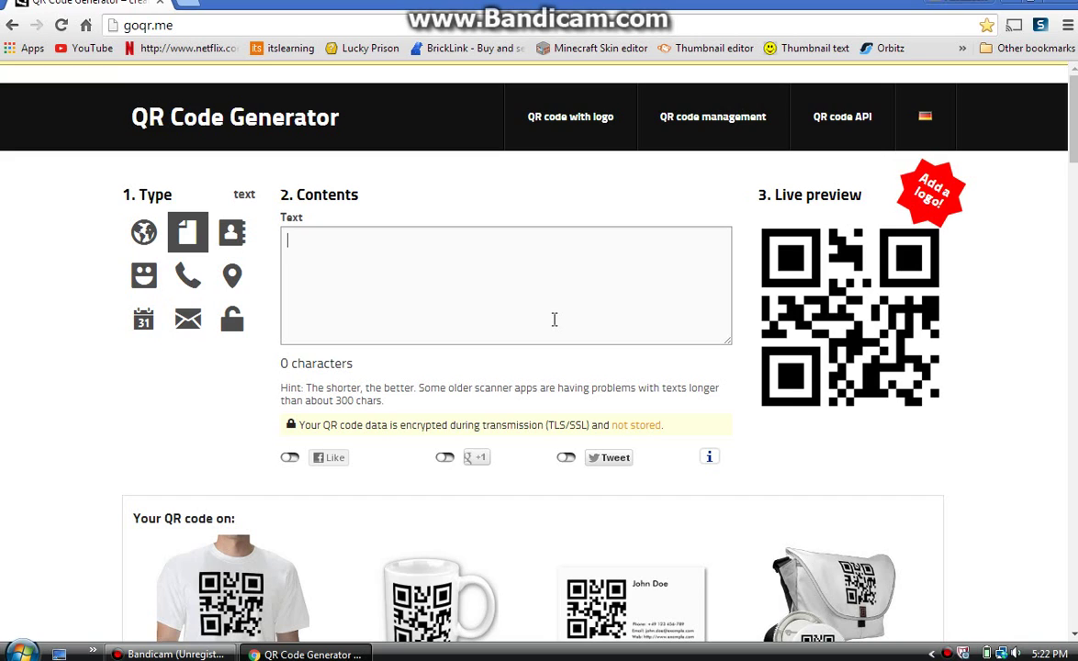
type("Airplane")
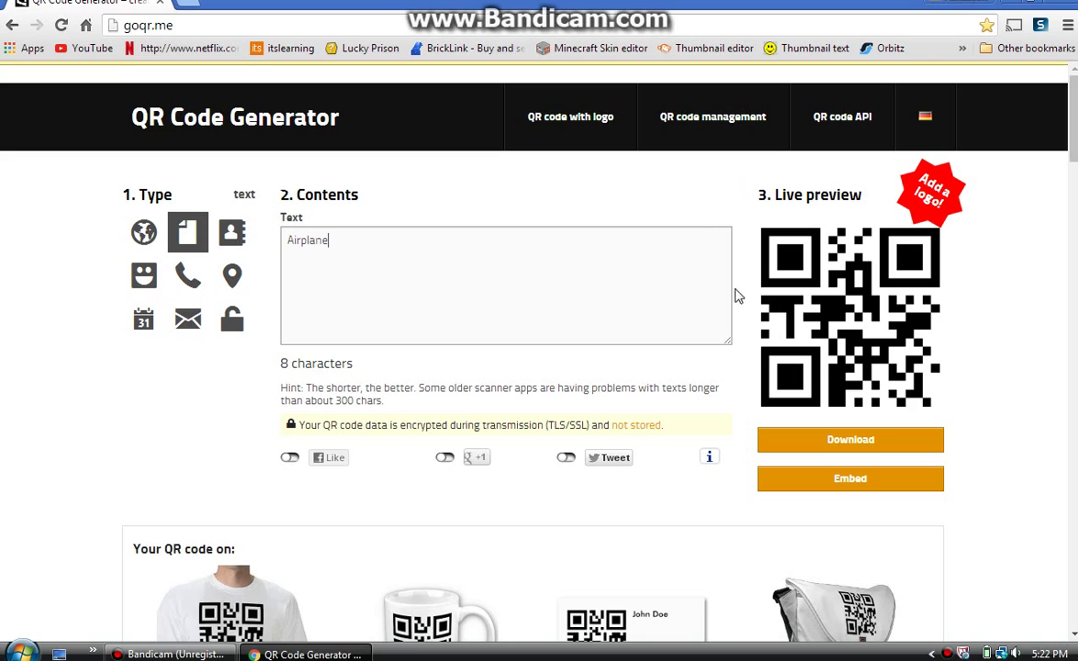
key("BackSpace")
key("BackSpace")
key("BackSpace")
key("BackSpace")
key("BackSpace")
key("BackSpace")
key("BackSpace")
key("BackSpace")
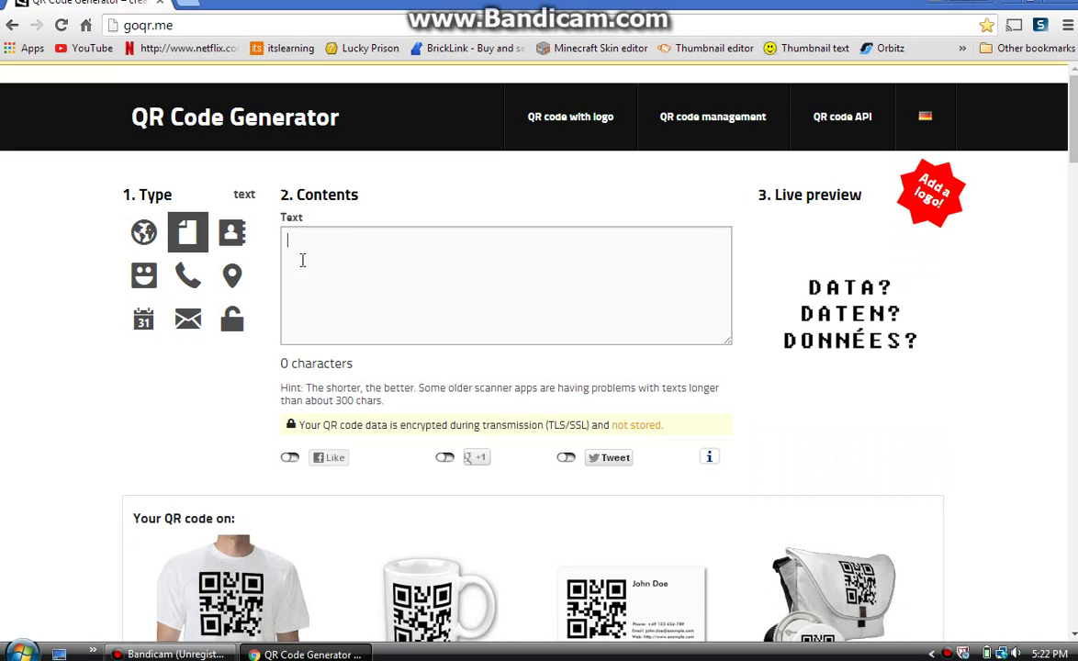
Cycle through the URL, Text, vCard, SMS, phone call, geolocation, calendar event, email and Wi-Fi code types.
left_click(142, 234)
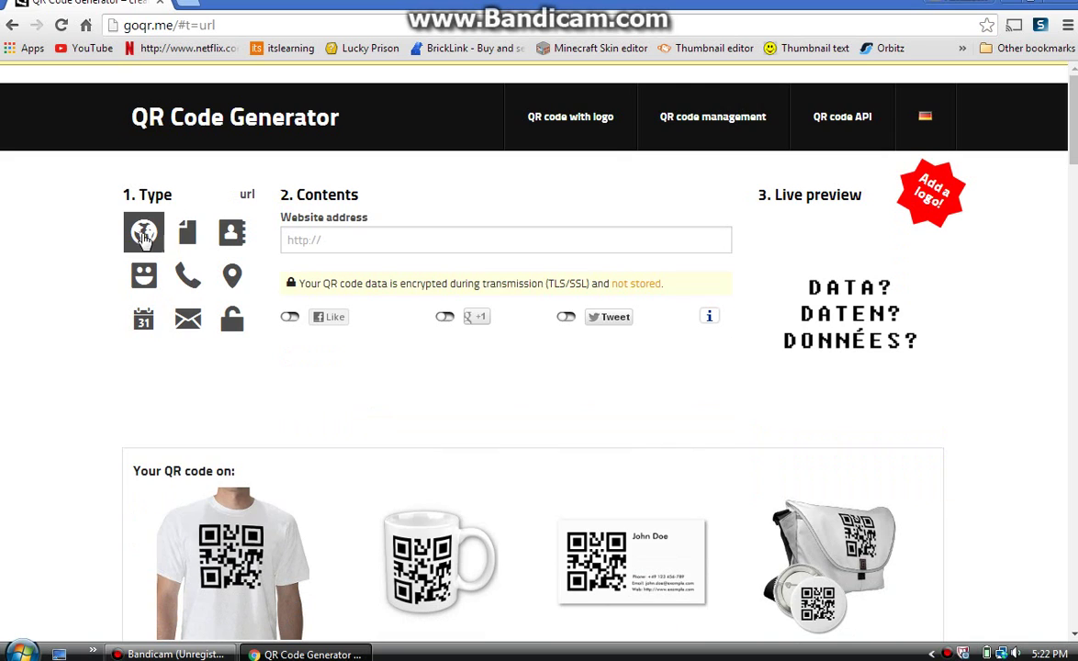
left_click(187, 232)
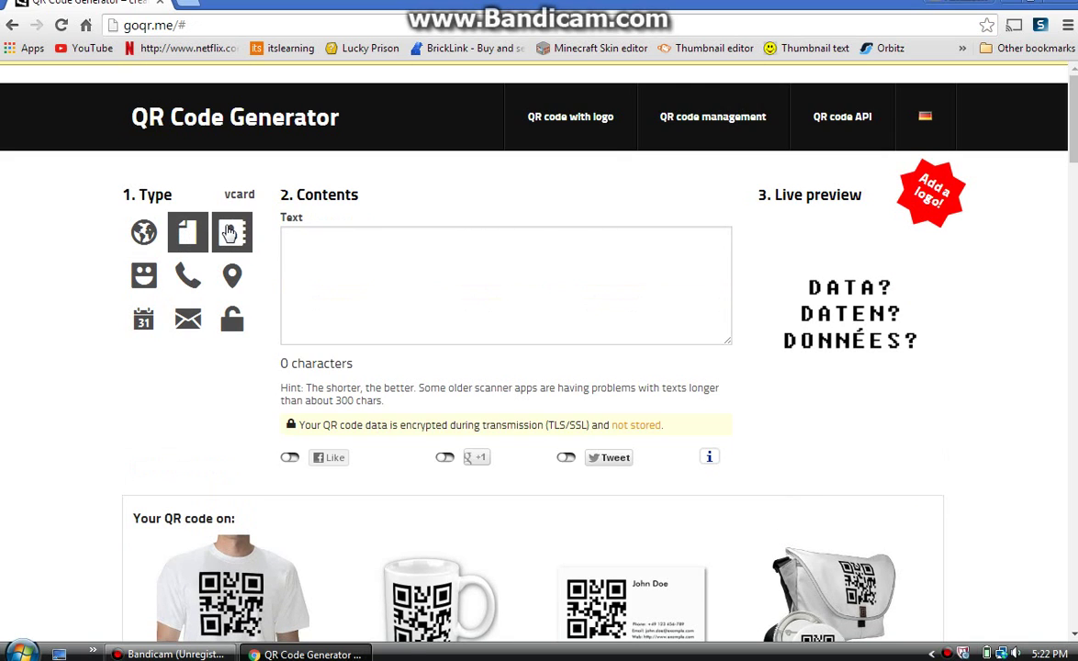
left_click(229, 232)
left_click(141, 268)
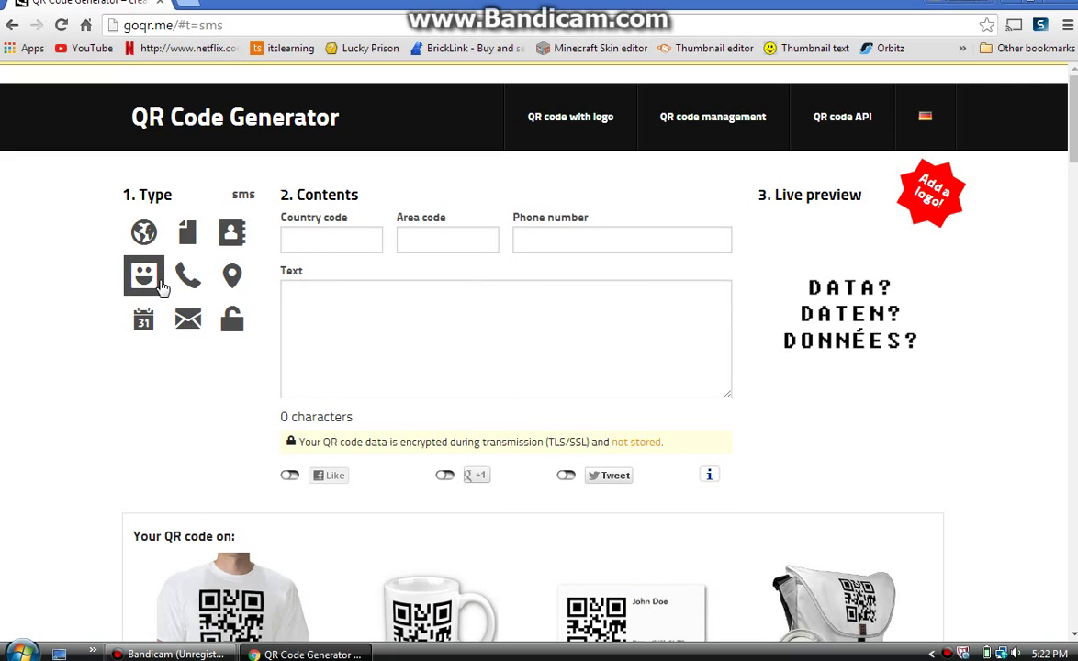
left_click(184, 284)
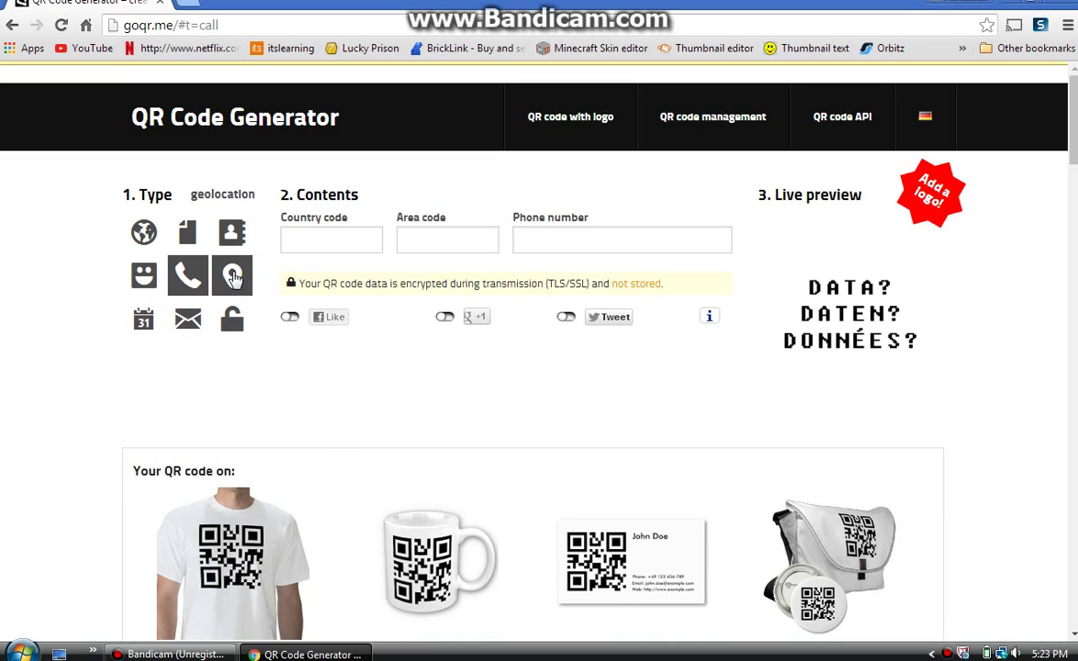
left_click(234, 277)
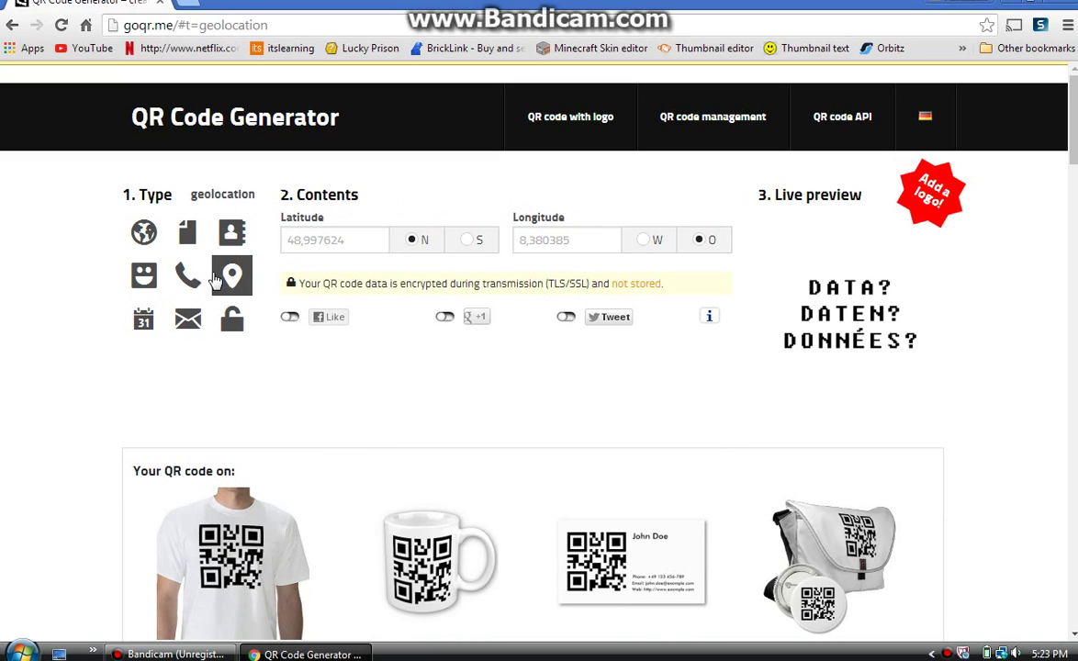
left_click(132, 309)
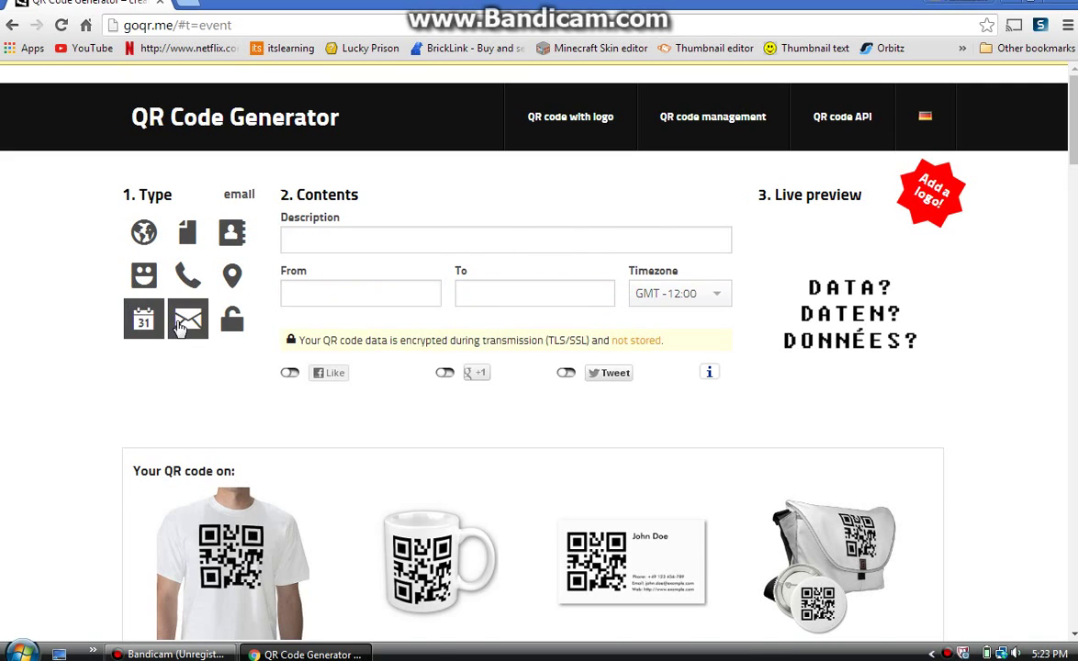
left_click(187, 310)
left_click(229, 317)
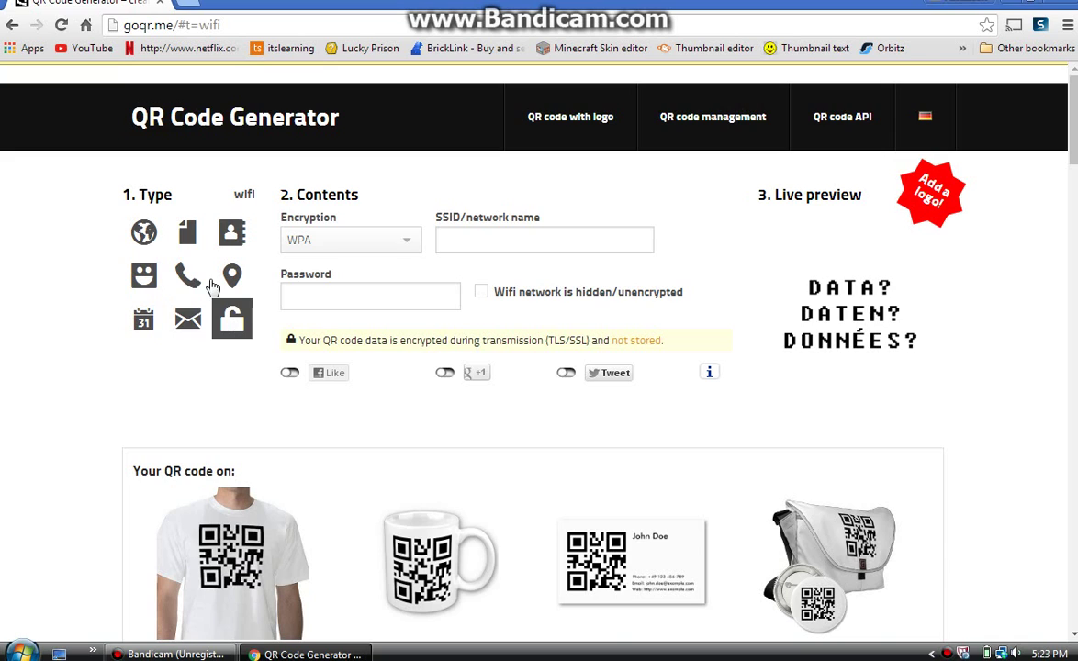
Return to the Text type and enter 'eliruc xeidmkjhdlehcysya' in the Text box.
left_click(187, 232)
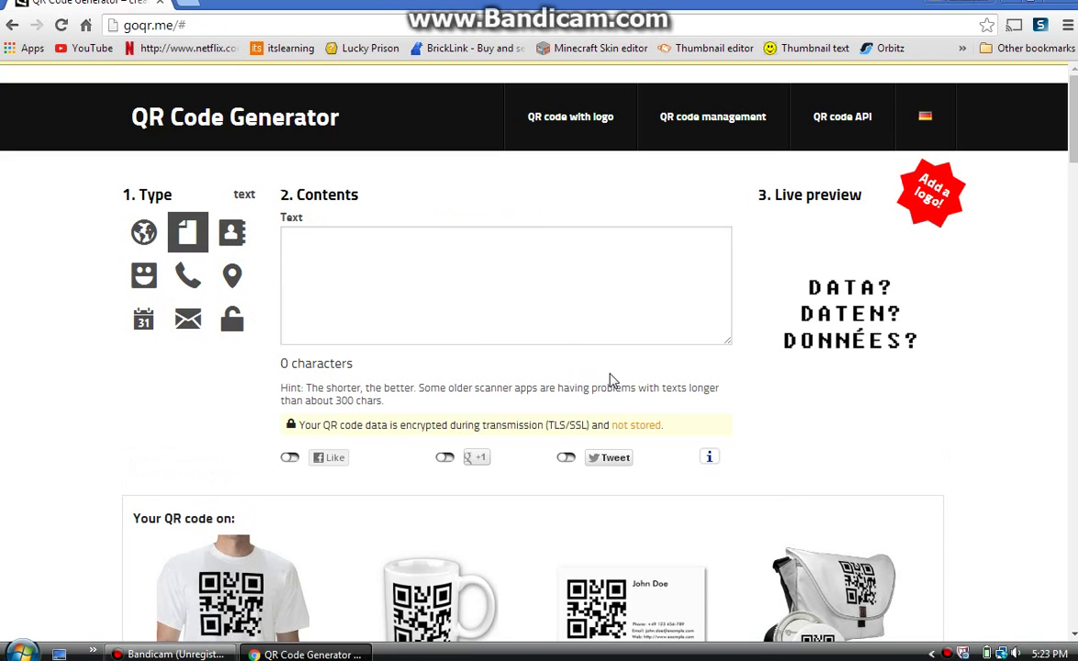
left_click(579, 248)
type("eliru")
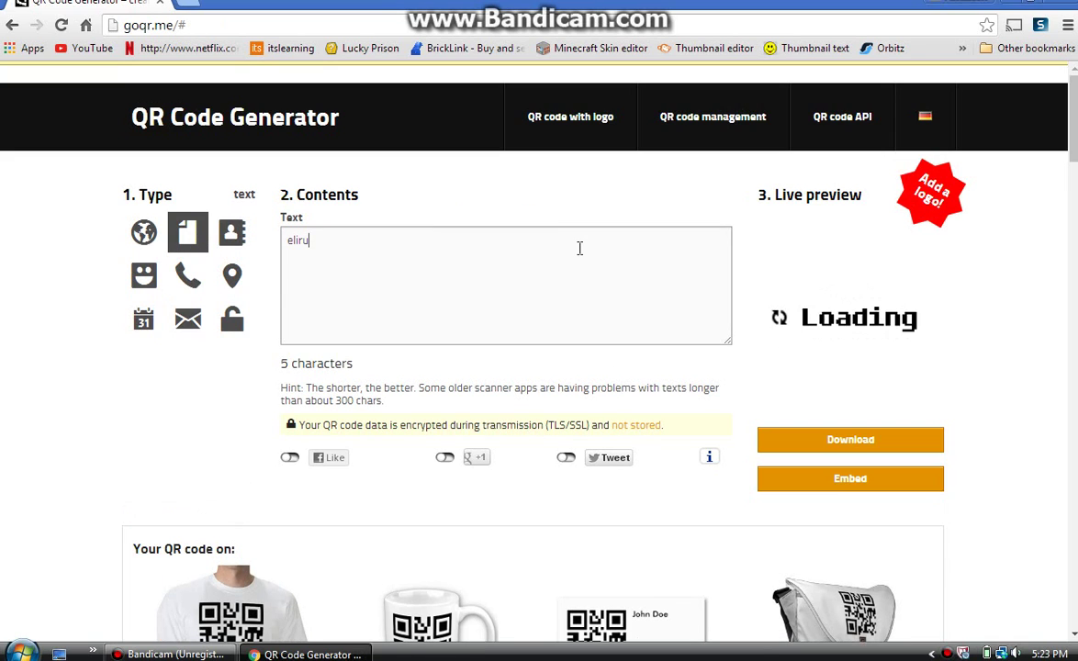
type("c xeidmkjhdlehcysya")
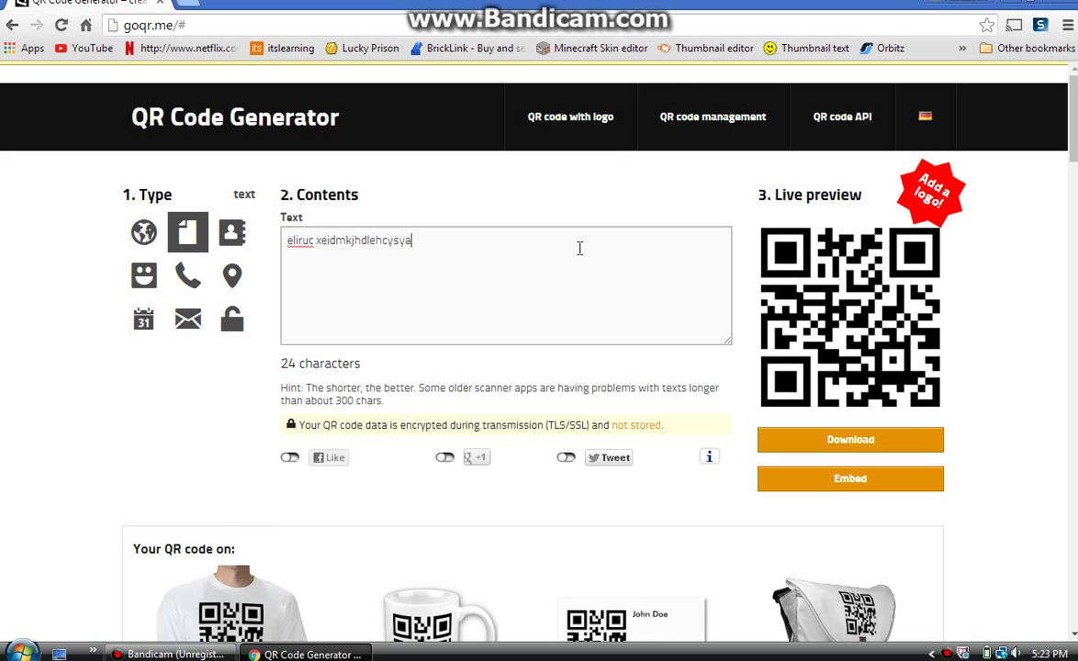
Download the text QR code as a JPEG image.
left_click(840, 448)
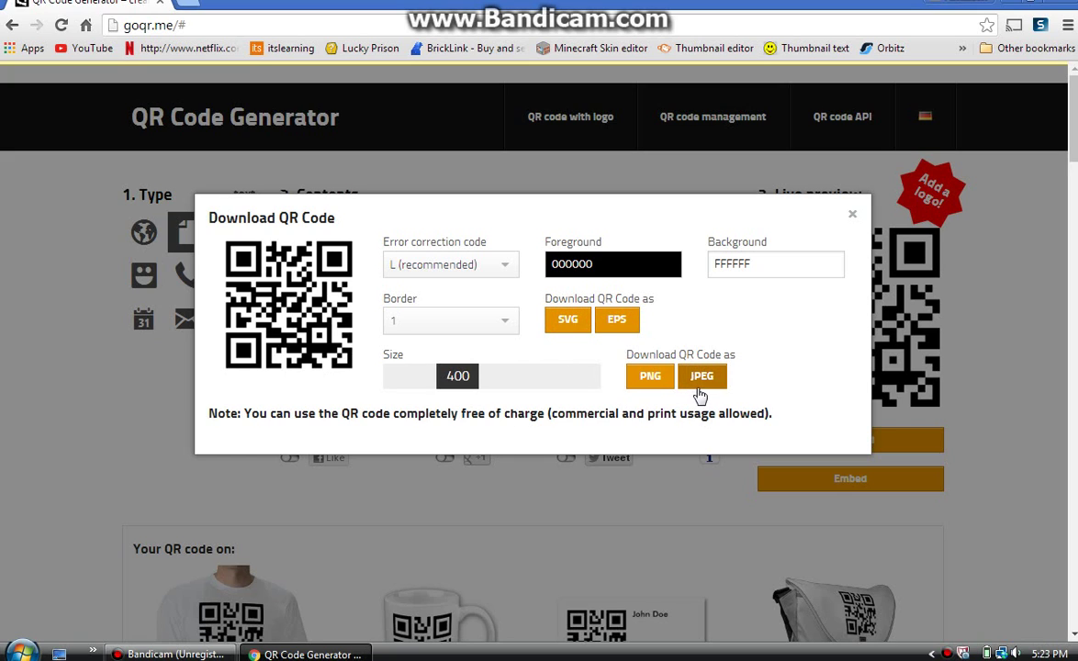
left_click(852, 215)
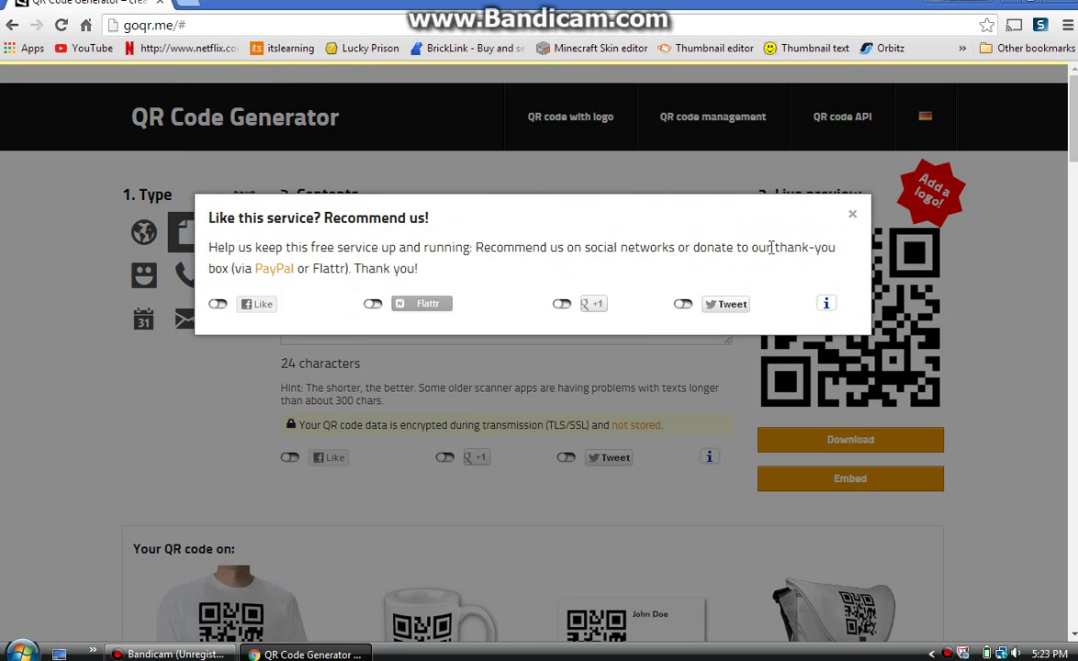
Close the Recommend us popup and delete all text from the Text box.
left_click(854, 219)
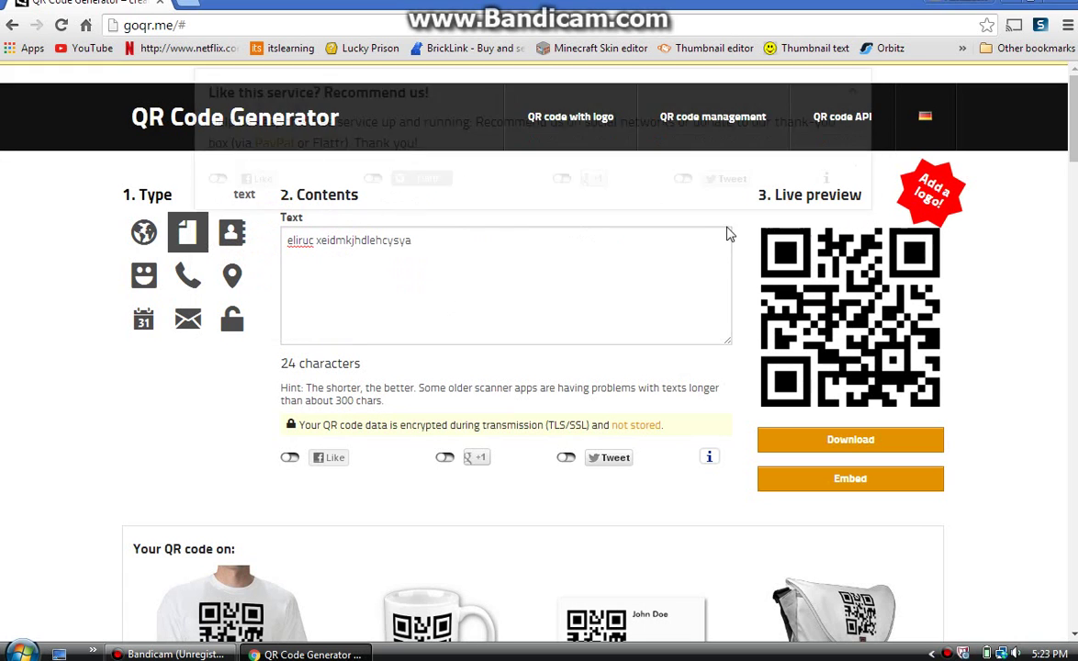
key("ctrl+a")
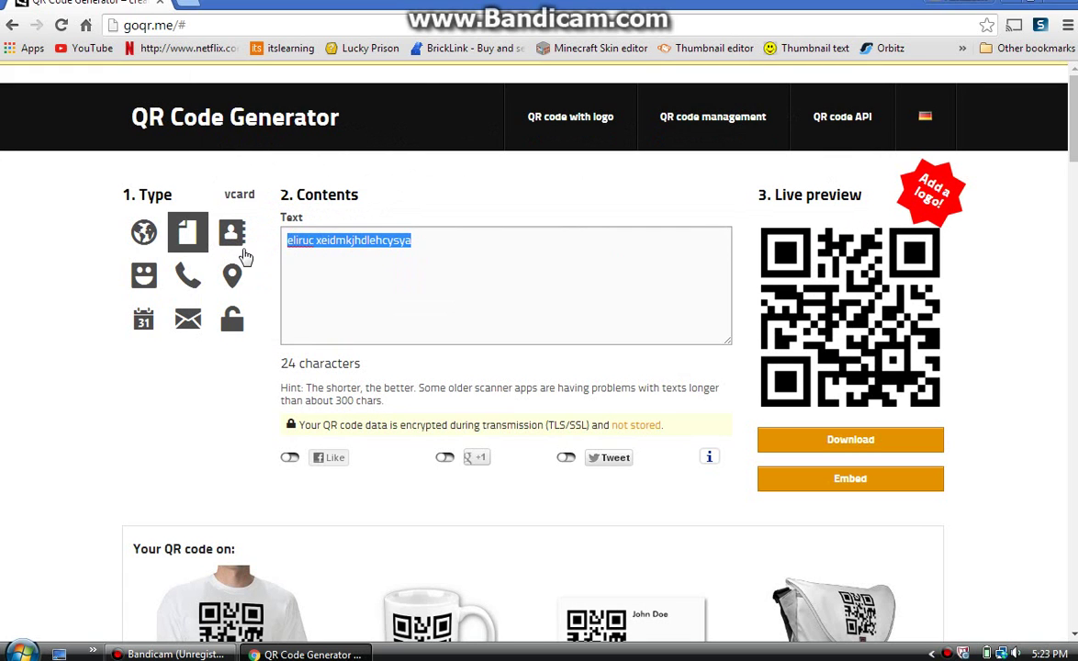
key("BackSpace")
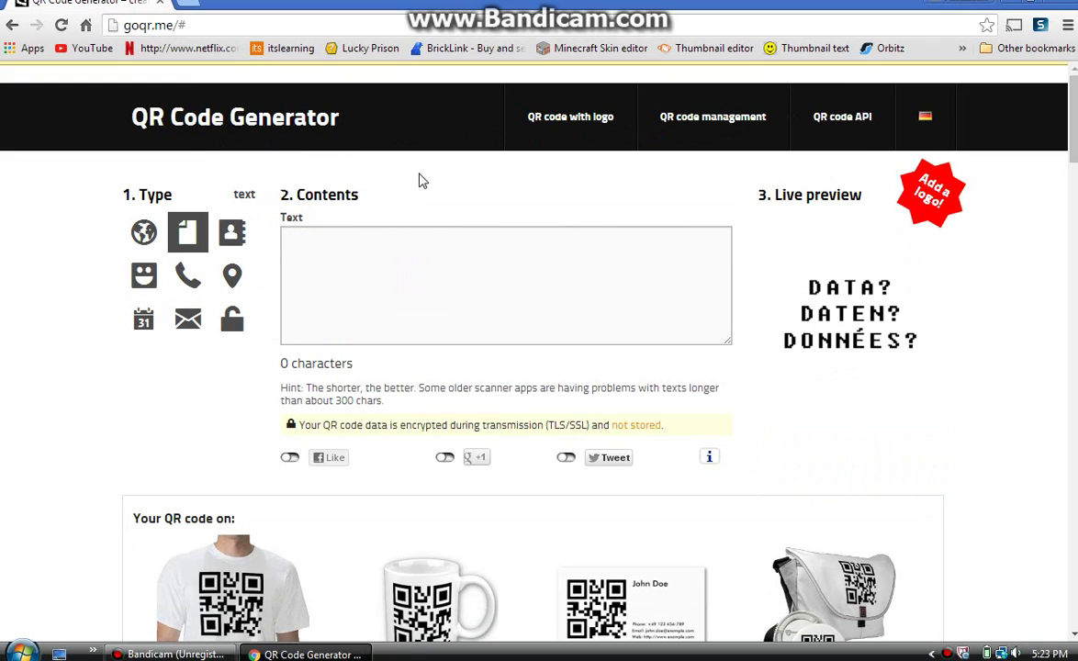